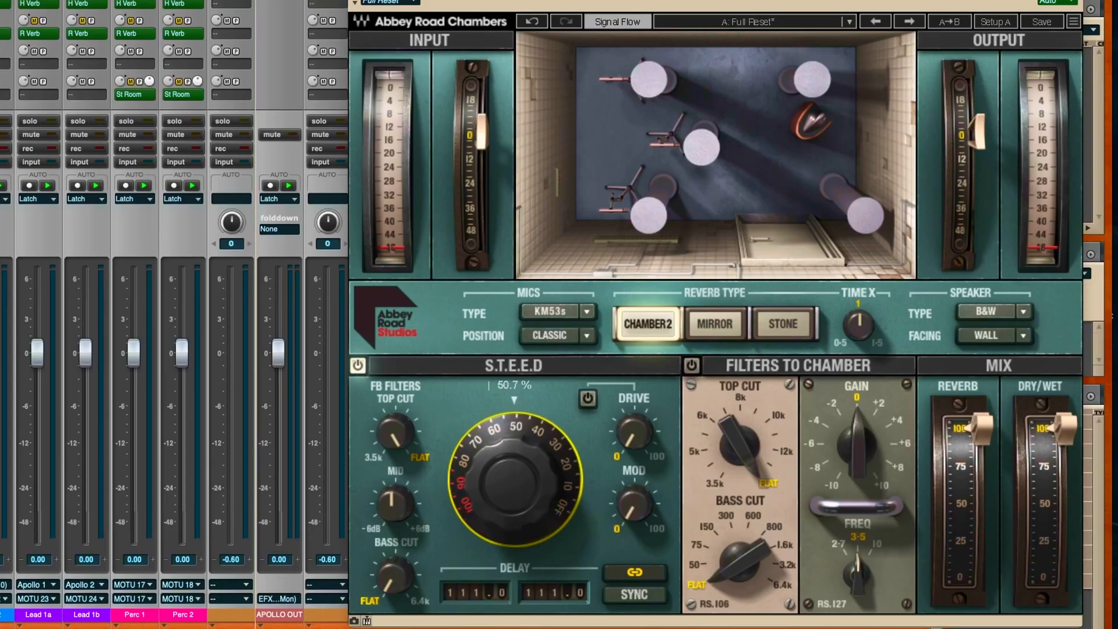
Step: Set the S.T.E.E.D feedback to about 60 and adjust its top-cut and bass-cut feedback filters, with the mid filter at about -1.3 dB
drag(515, 481, 515, 483)
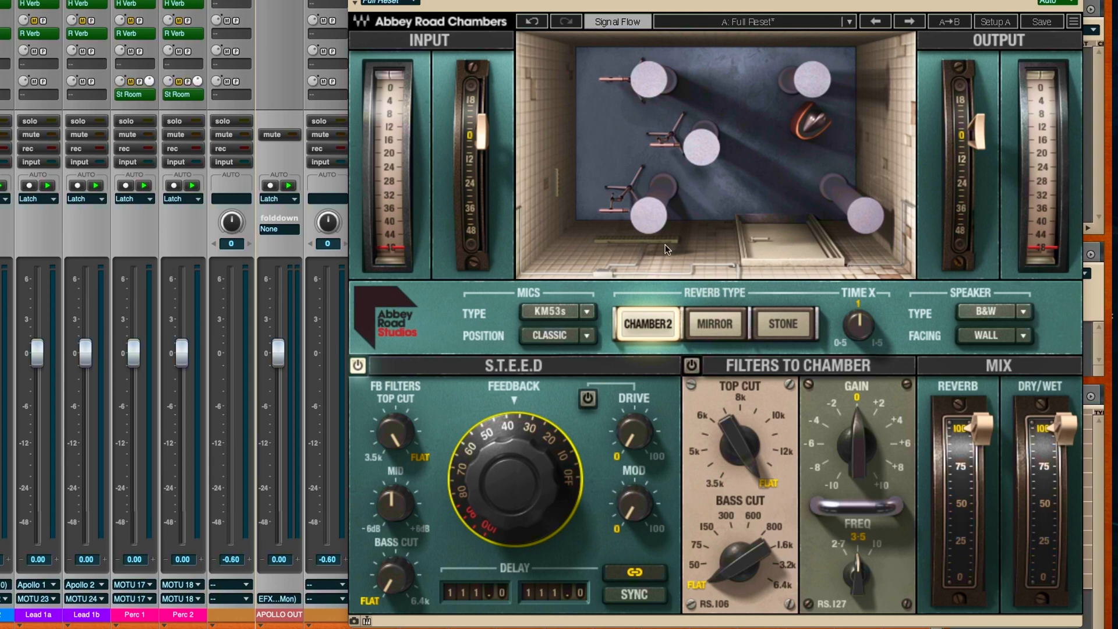
drag(514, 480, 515, 451)
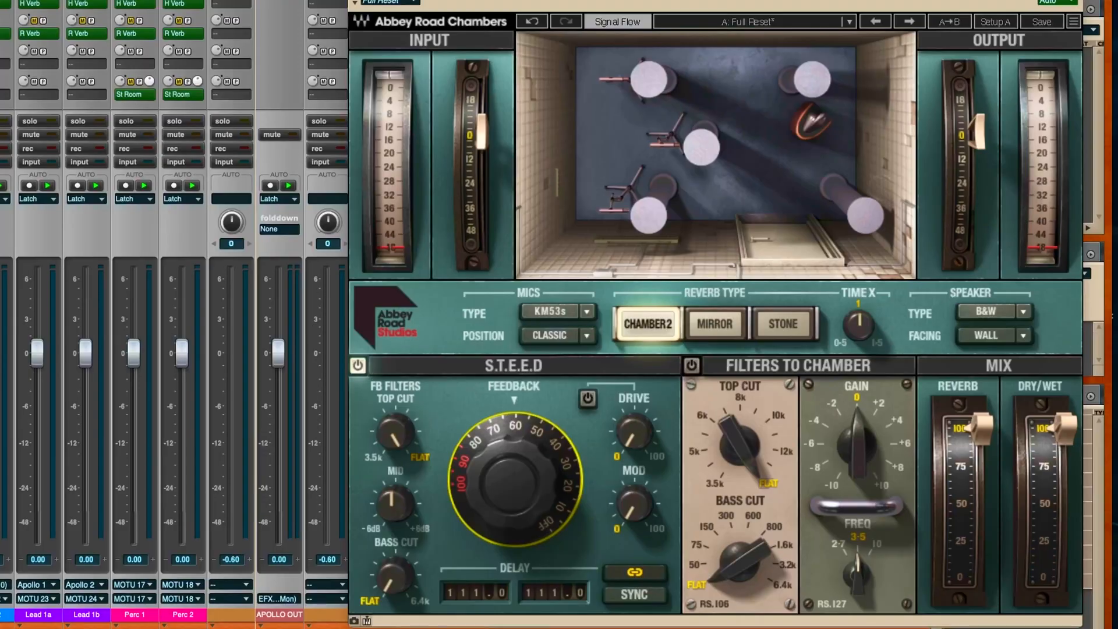
click(392, 433)
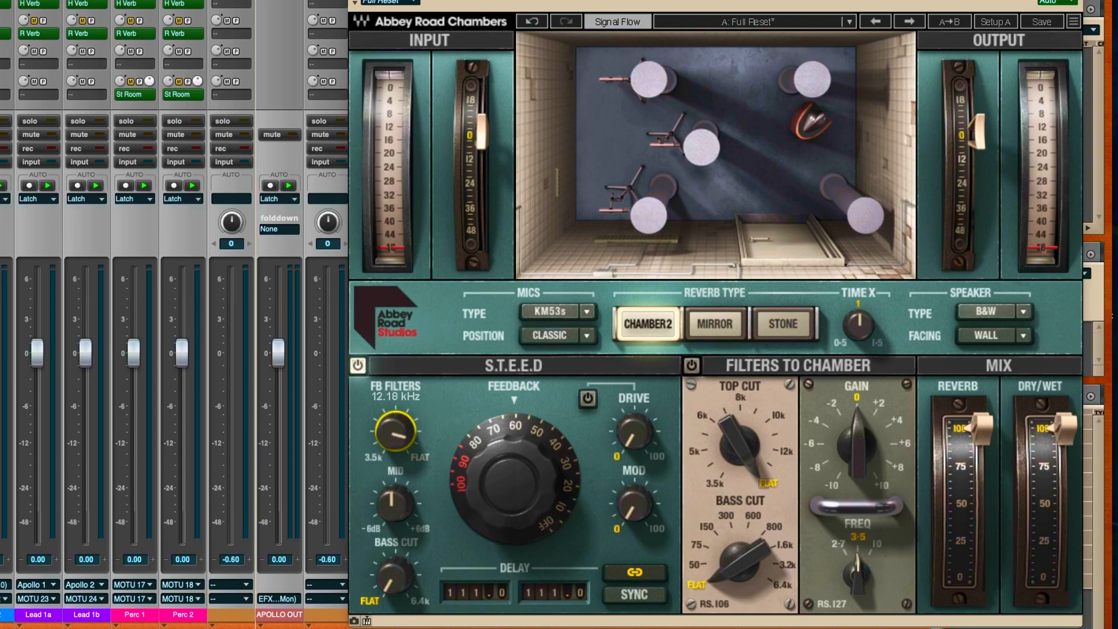
click(395, 502)
drag(389, 590, 389, 580)
drag(393, 434, 393, 426)
click(394, 502)
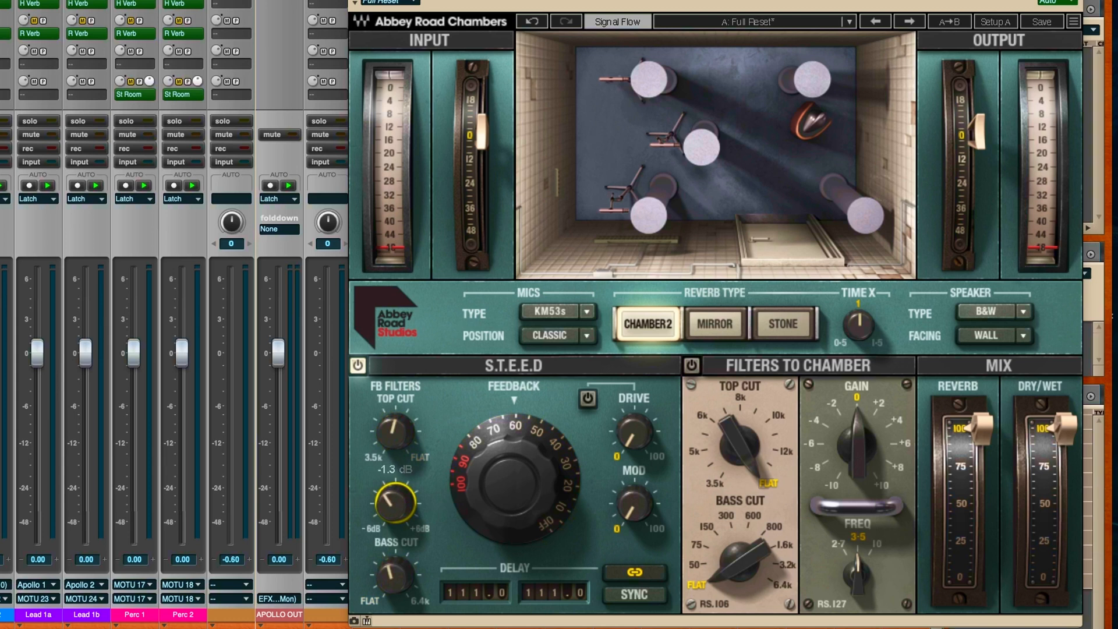
Step: Switch on the S.T.E.E.D drive section, try a drive of 58.5, return it to 0 and set the modulation to about 2
click(635, 434)
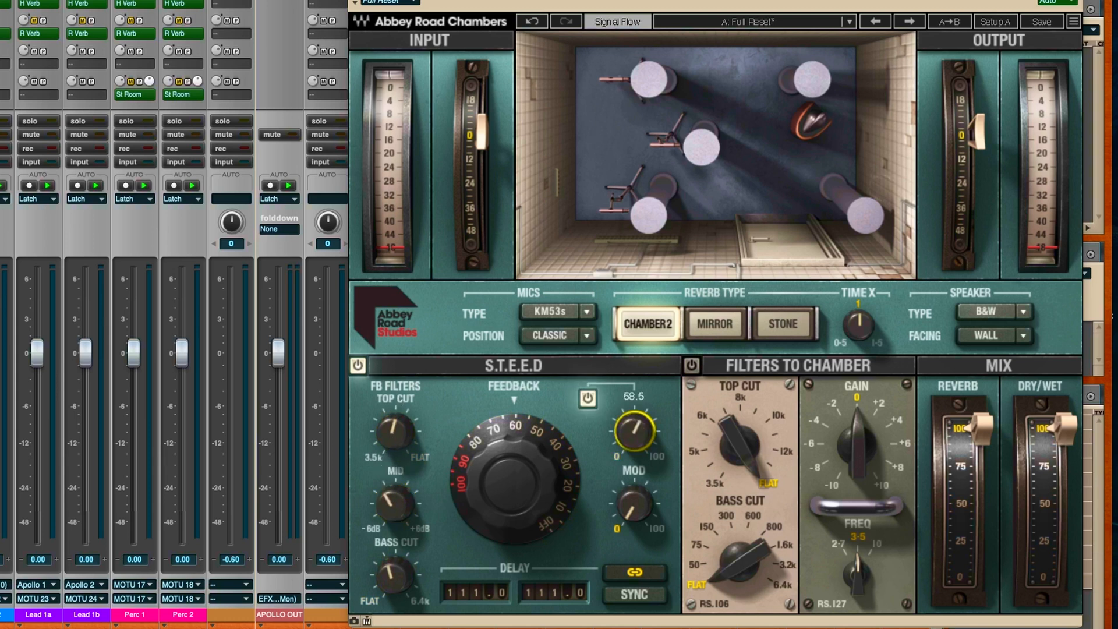
click(645, 510)
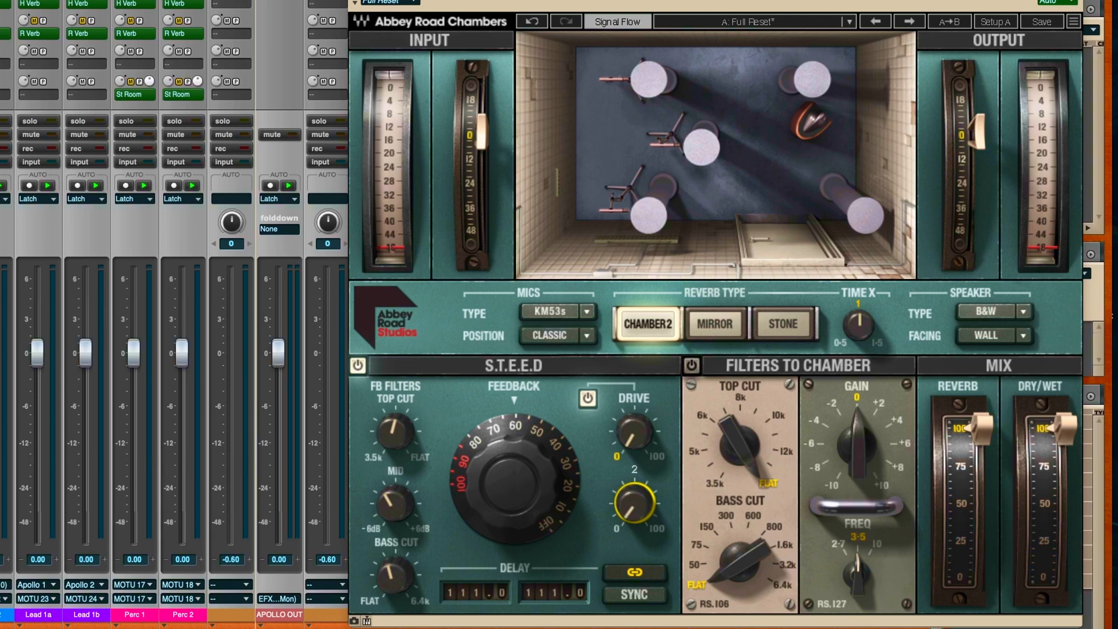
Step: Switch the S.T.E.E.D delay to tempo sync and back to free delay times
click(643, 595)
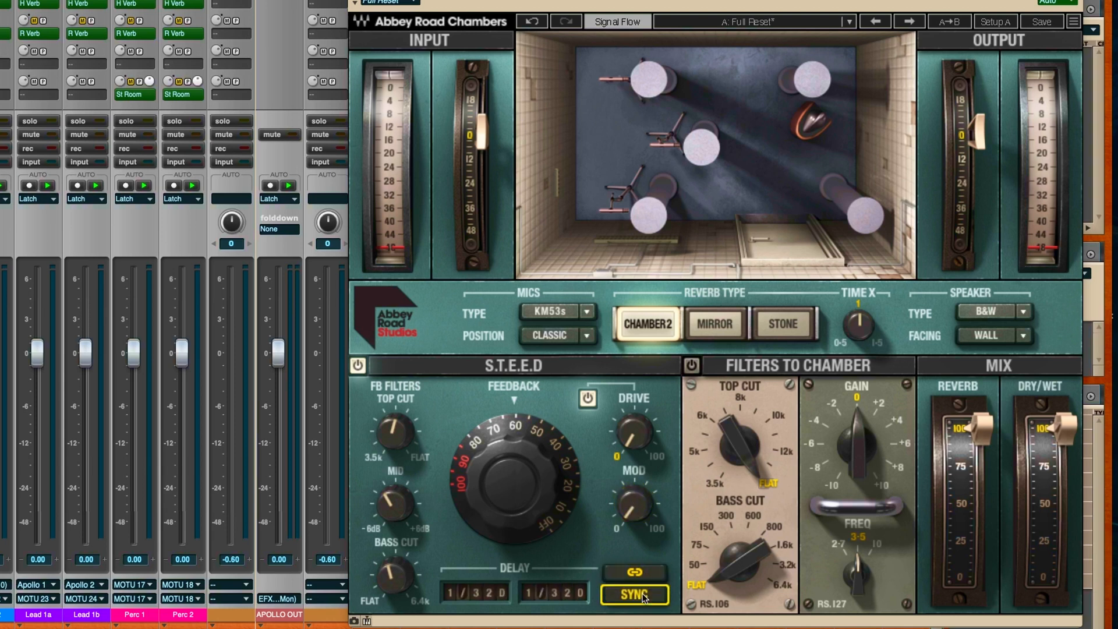
click(643, 596)
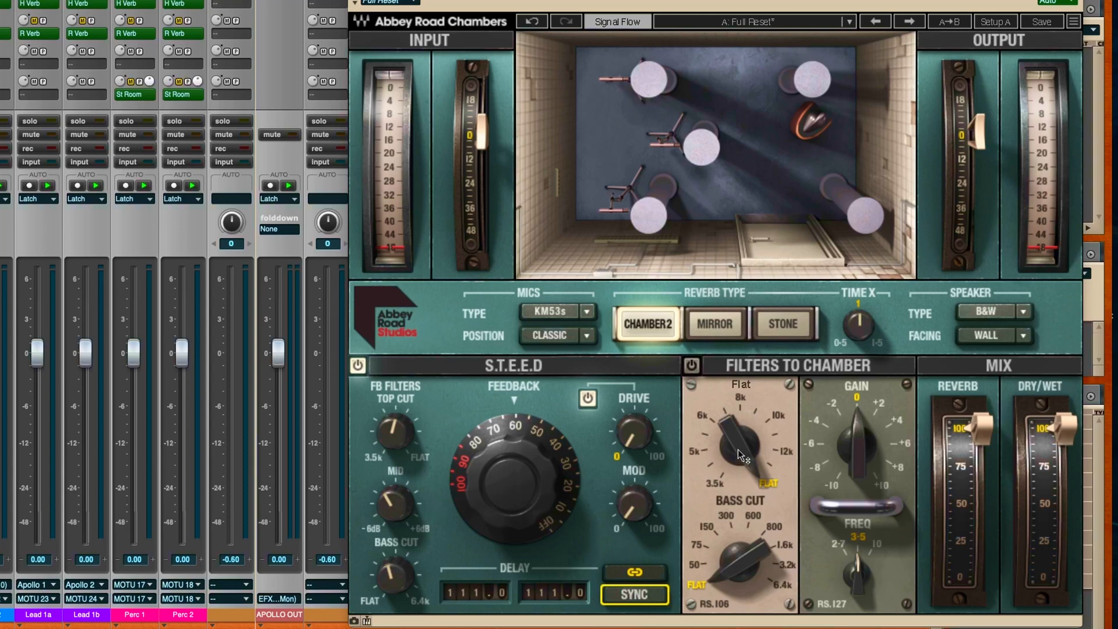
Step: Enable the Filters to Chamber with top cut at 10k, bass cut at 300 and frequency at 10, returning the gain to 0
drag(741, 454, 749, 512)
drag(742, 571, 753, 584)
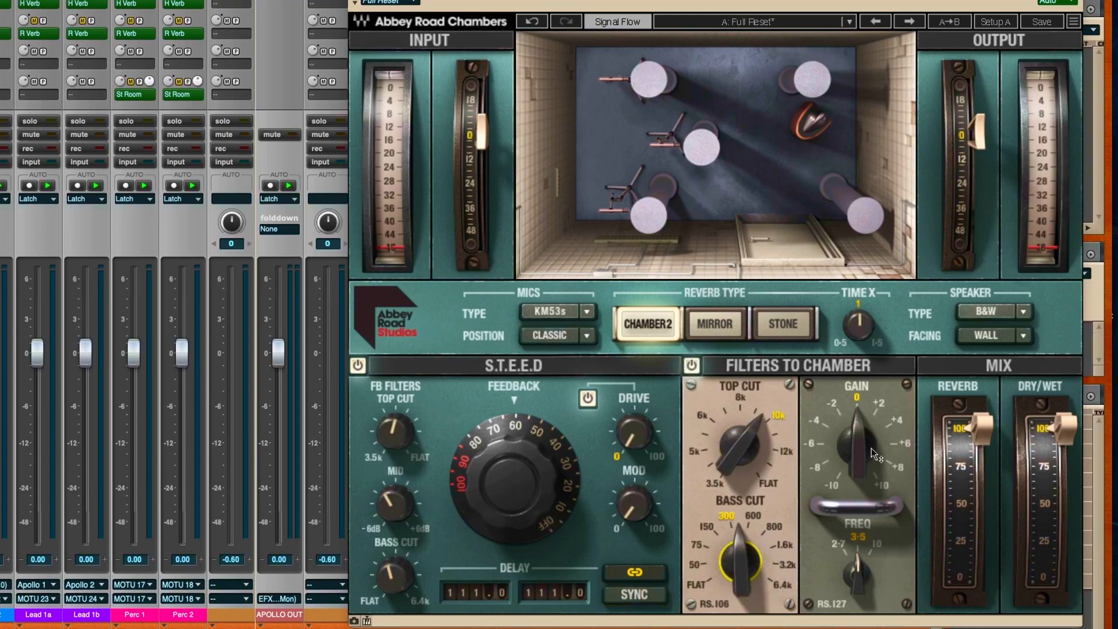
drag(860, 451, 861, 456)
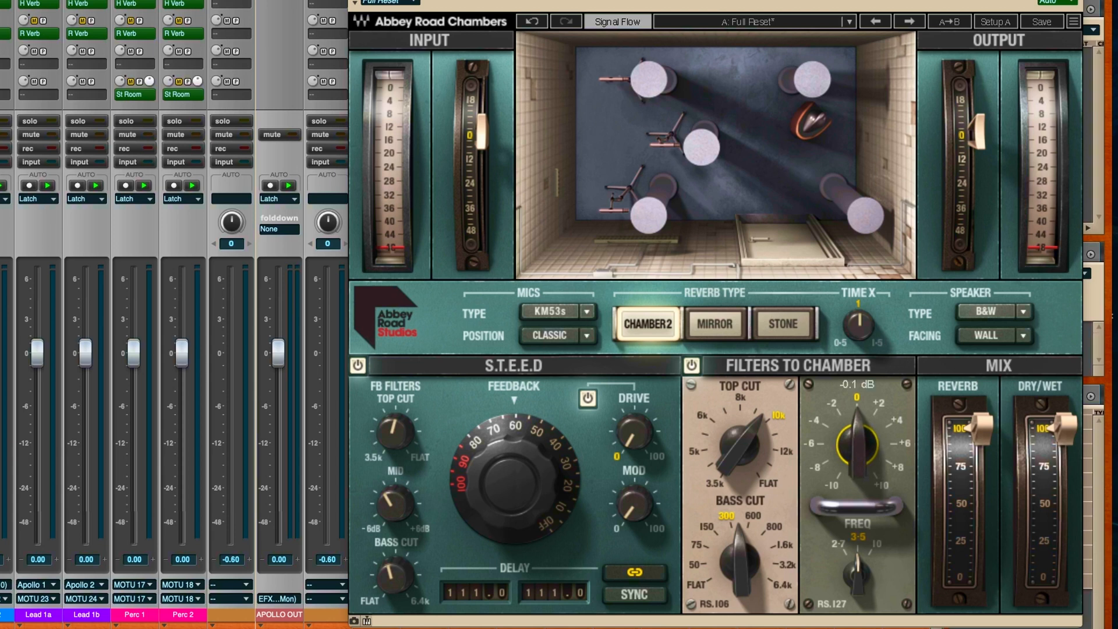
mouse_move(863, 589)
mouse_down()
mouse_move(863, 600)
mouse_move(863, 585)
mouse_up()
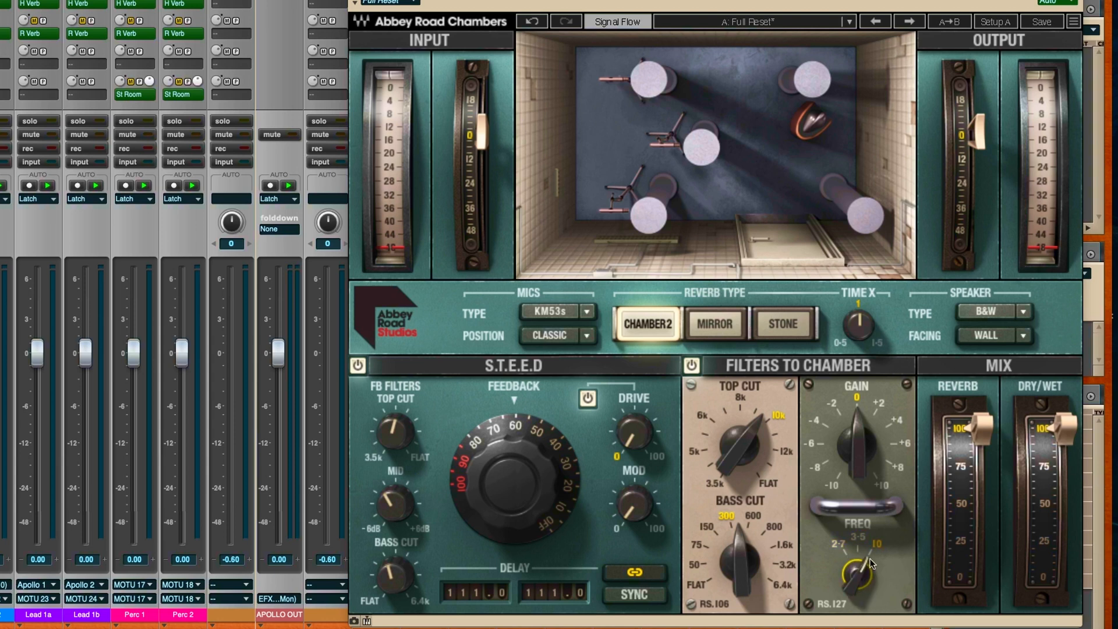
mouse_move(872, 435)
mouse_down()
mouse_move(872, 408)
mouse_move(872, 466)
mouse_move(871, 437)
mouse_up()
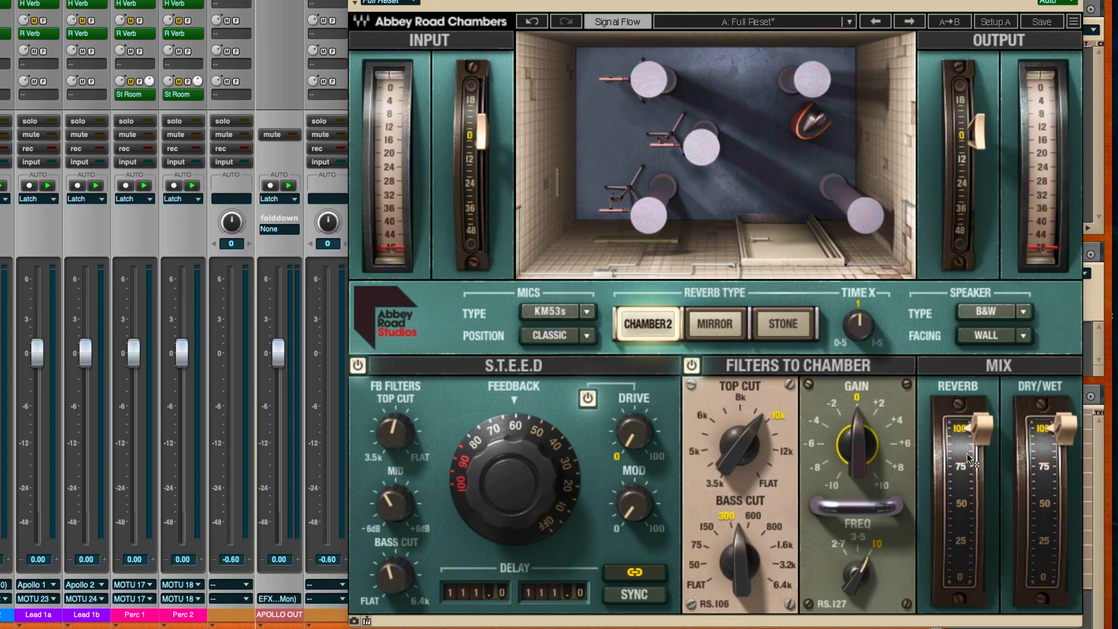
Step: Try out the Reverb and Dry/Wet mix faders and return both to 100%
mouse_move(984, 437)
mouse_down()
mouse_move(984, 483)
mouse_move(983, 429)
mouse_up()
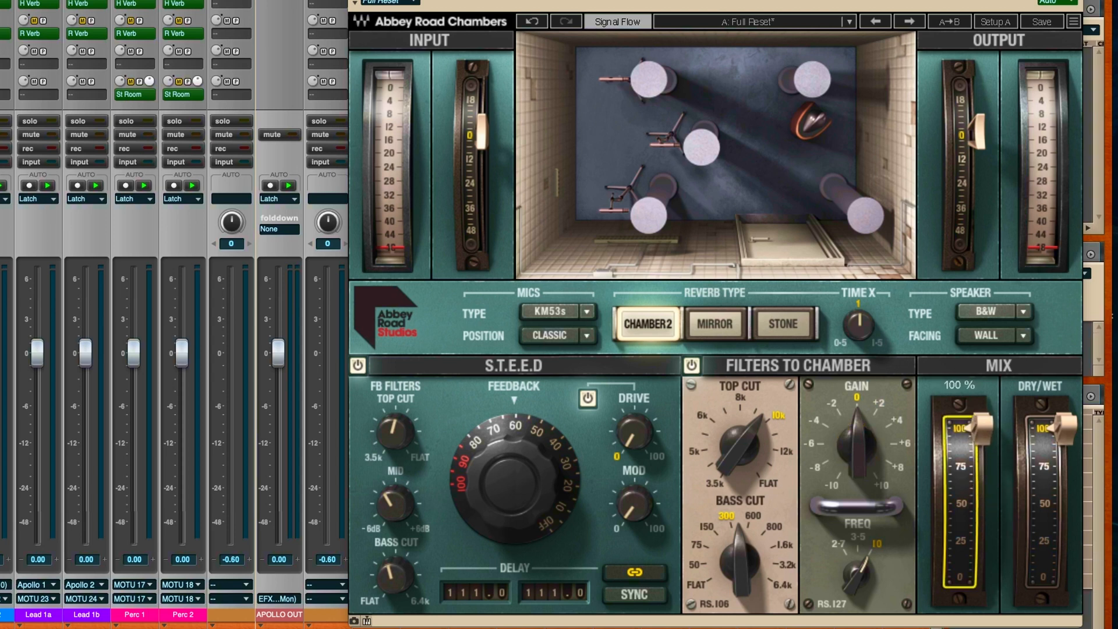
mouse_move(1073, 433)
mouse_down()
mouse_move(1065, 495)
mouse_move(1065, 430)
mouse_up()
mouse_move(983, 430)
mouse_down()
mouse_move(983, 577)
mouse_move(982, 430)
mouse_up()
drag(702, 5, 707, 0)
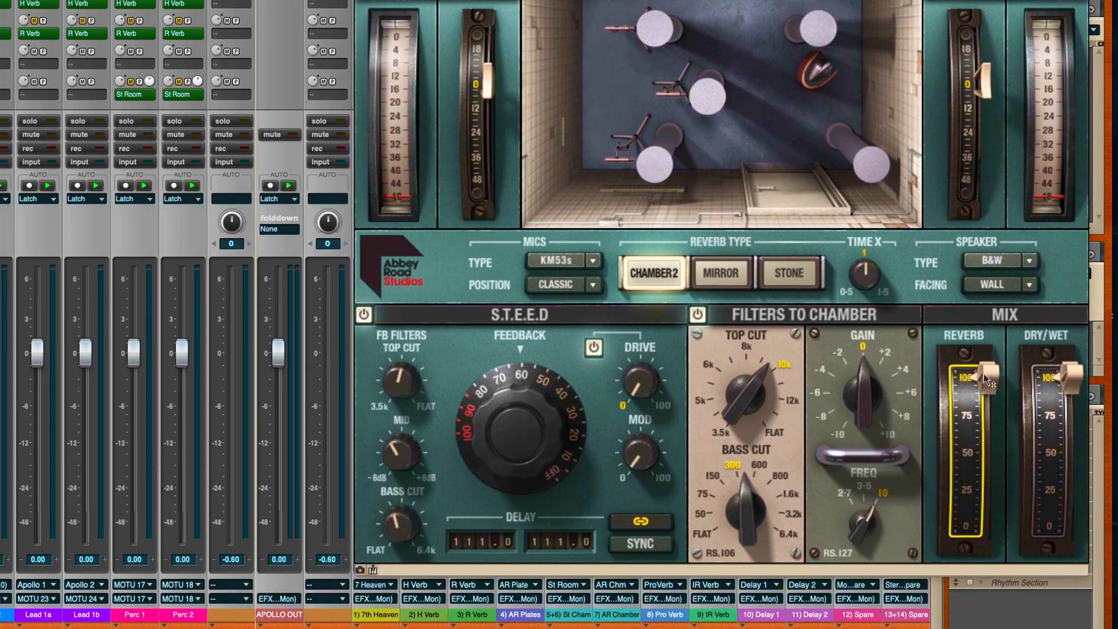
mouse_move(995, 379)
mouse_down()
mouse_move(993, 504)
mouse_move(993, 378)
mouse_up()
mouse_move(1072, 377)
mouse_down()
mouse_move(1071, 525)
mouse_move(1072, 377)
mouse_up()
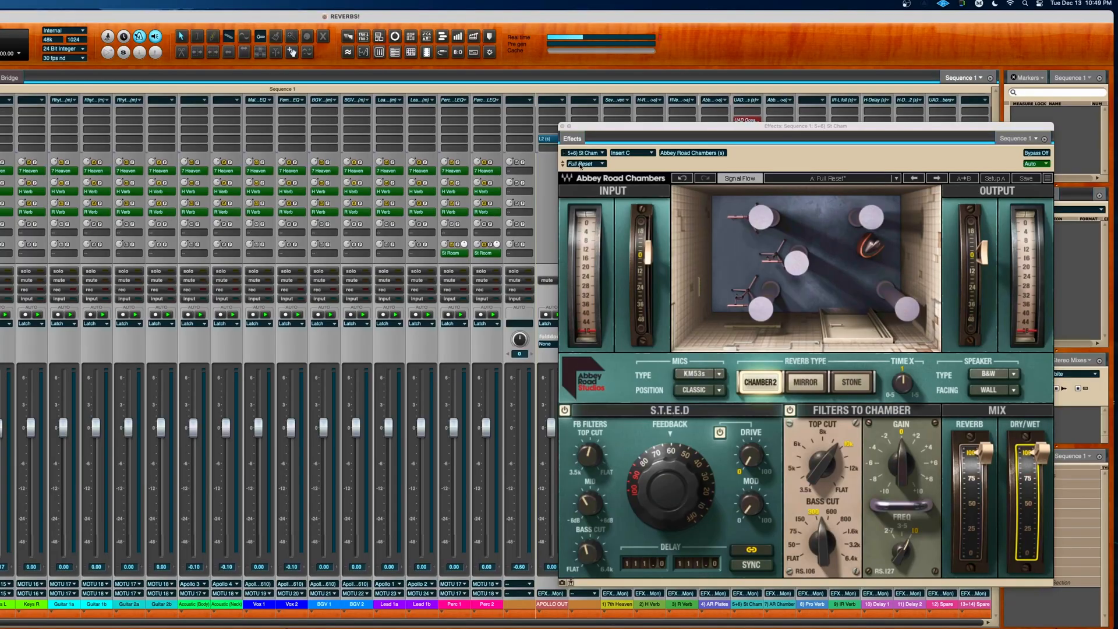
Step: Browse through the full list of Abbey Road Chambers presets
click(581, 164)
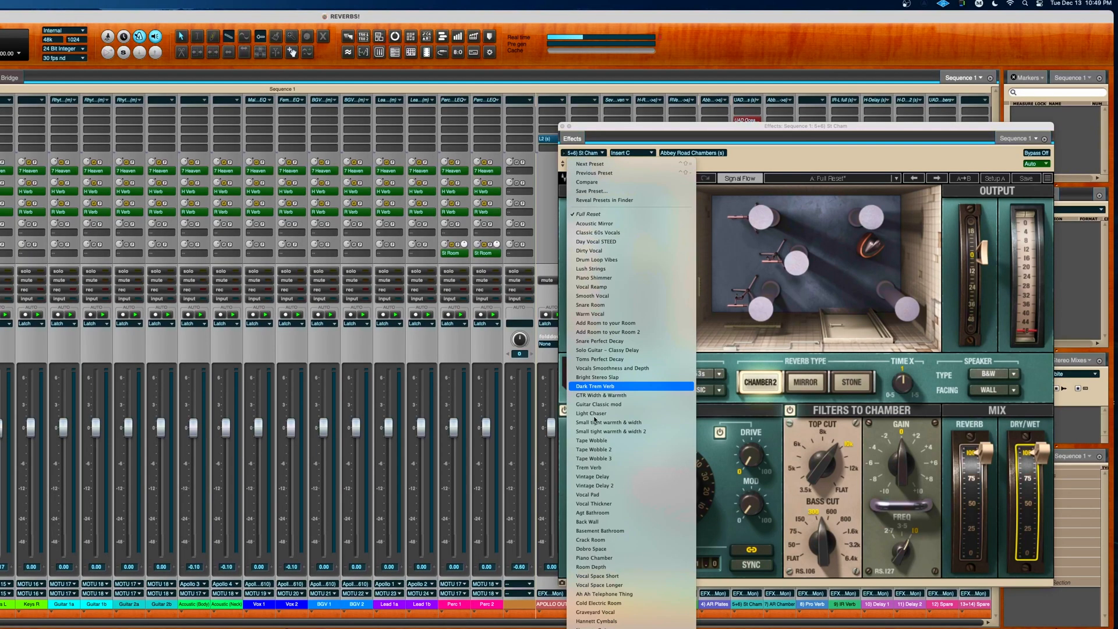
scroll(631, 350, down, 10)
scroll(631, 349, down, 12)
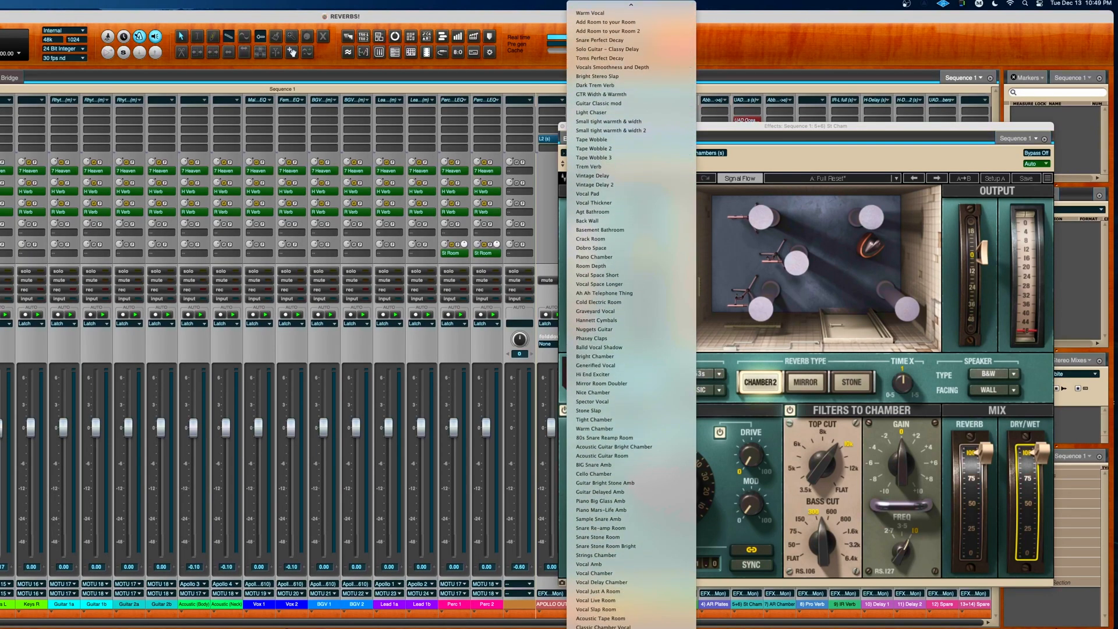
scroll(631, 349, down, 12)
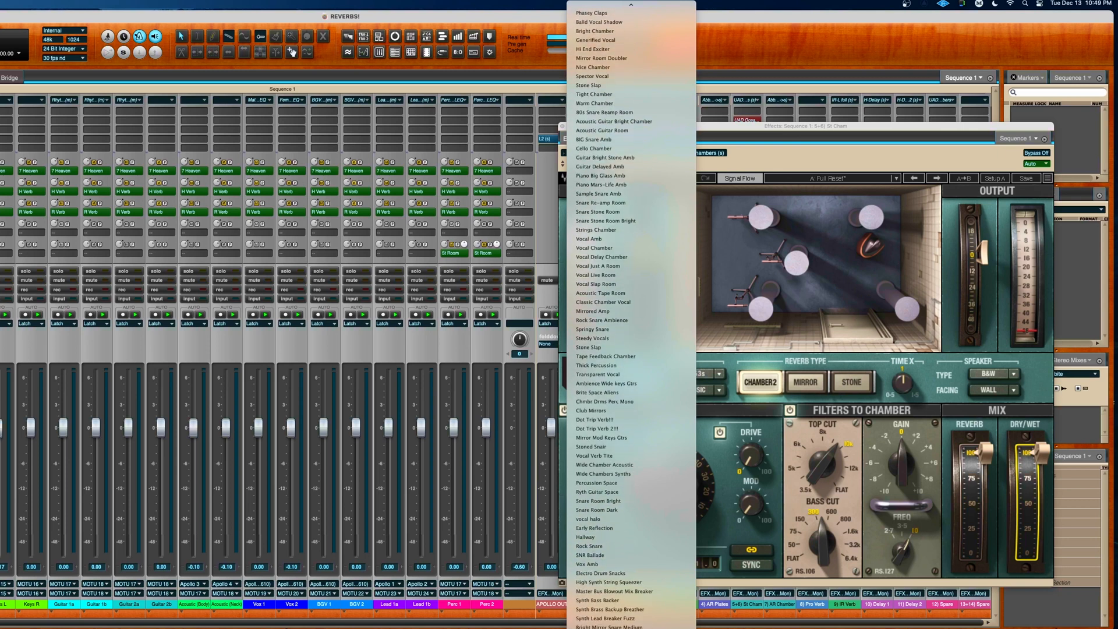
scroll(631, 349, down, 12)
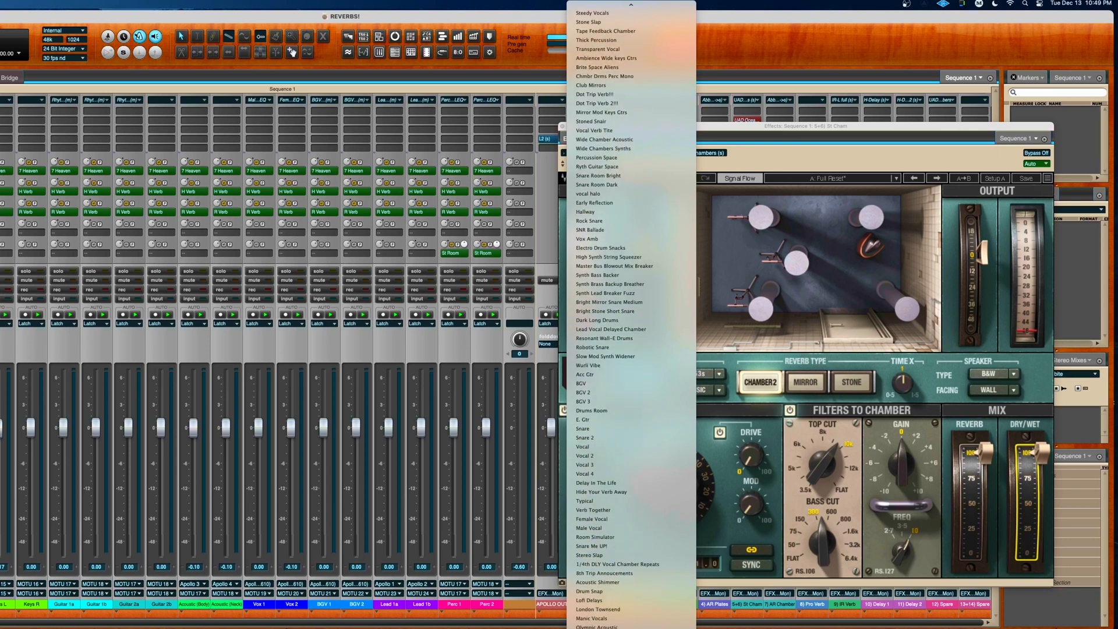
scroll(631, 349, down, 12)
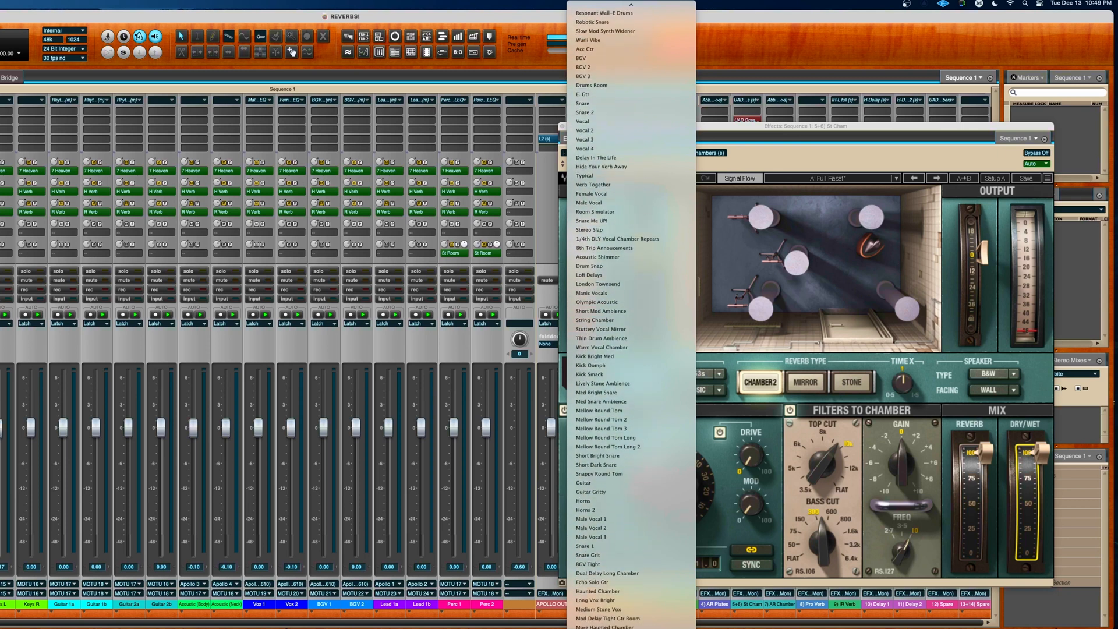
scroll(631, 349, down, 6)
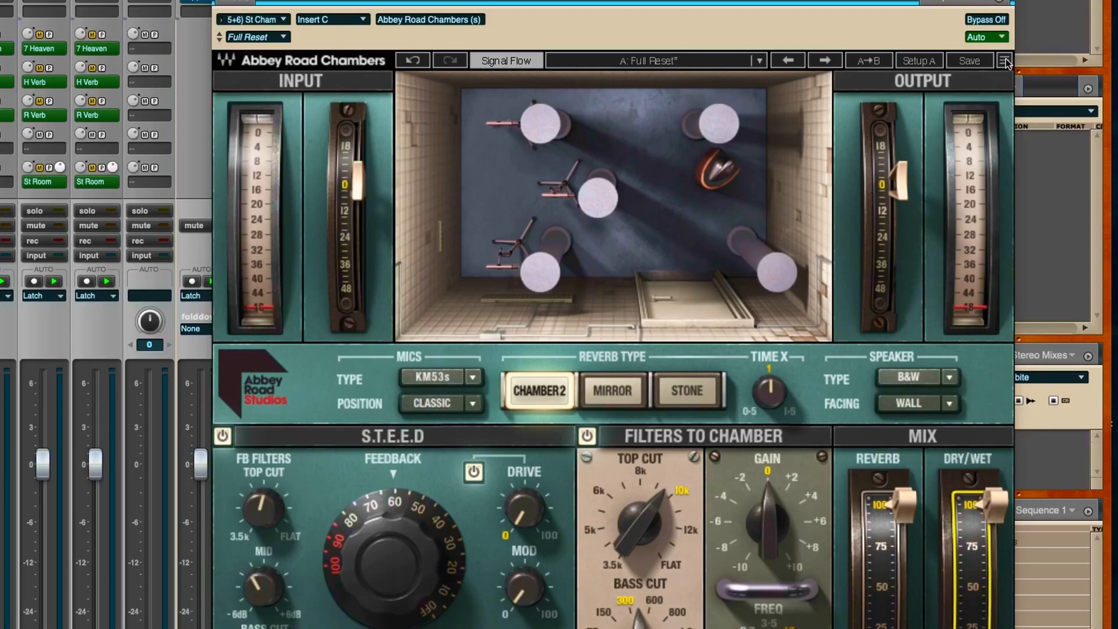
Step: Reduce the Abbey Road Chambers GUI size to 75% and reposition its window over the mixer
click(1004, 61)
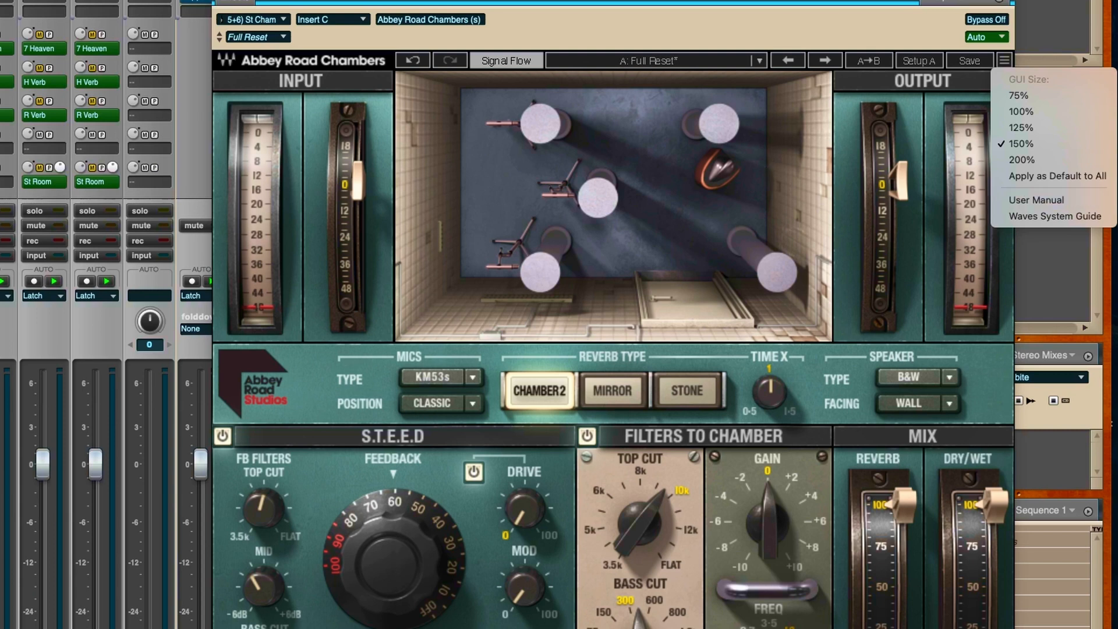
key(Escape)
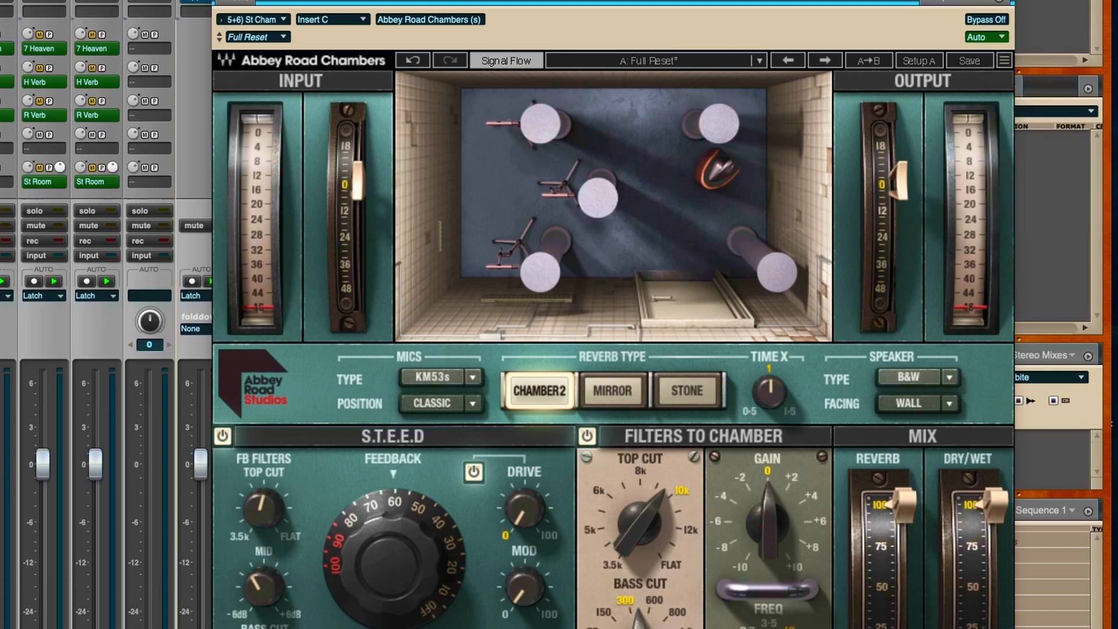
click(1004, 61)
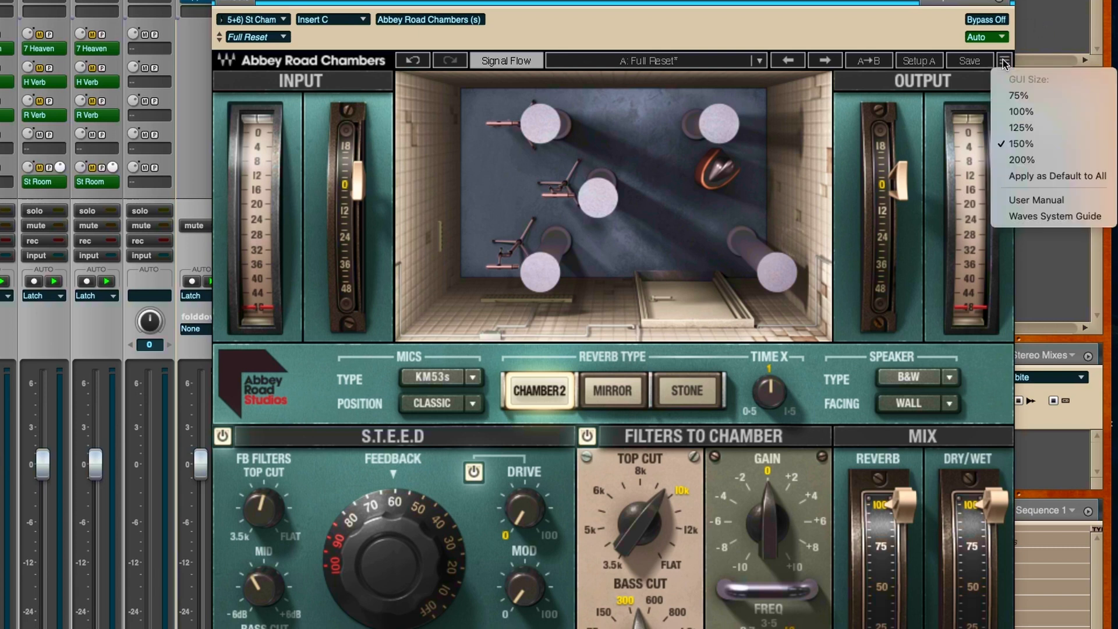
click(1018, 95)
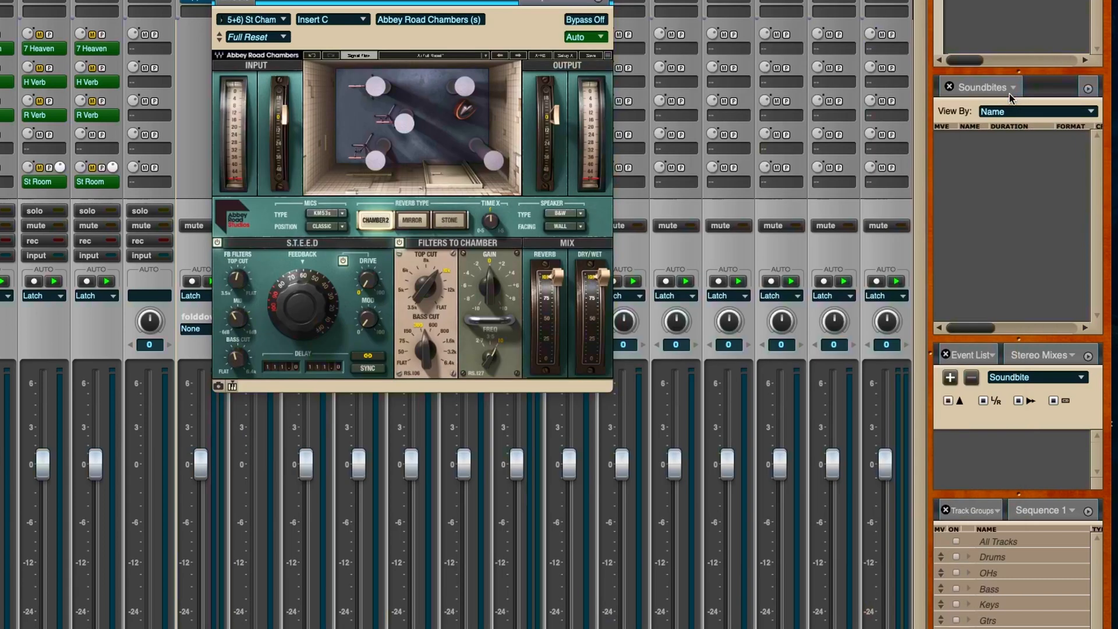
drag(604, 0, 444, 2)
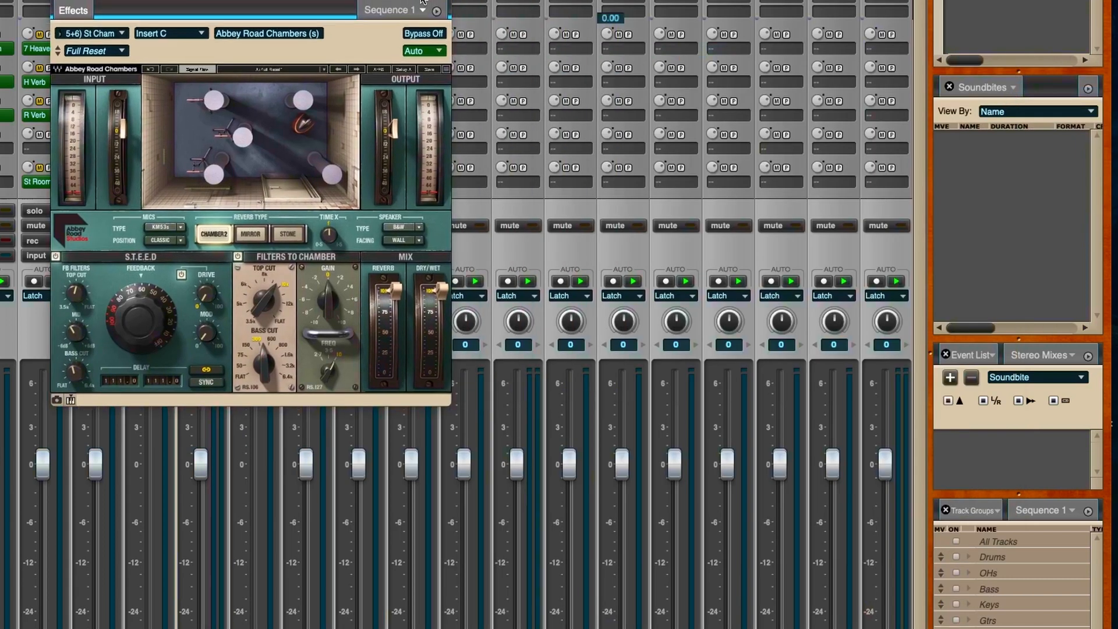
Step: Enlarge the Abbey Road Chambers GUI size to 100%
click(447, 68)
click(512, 116)
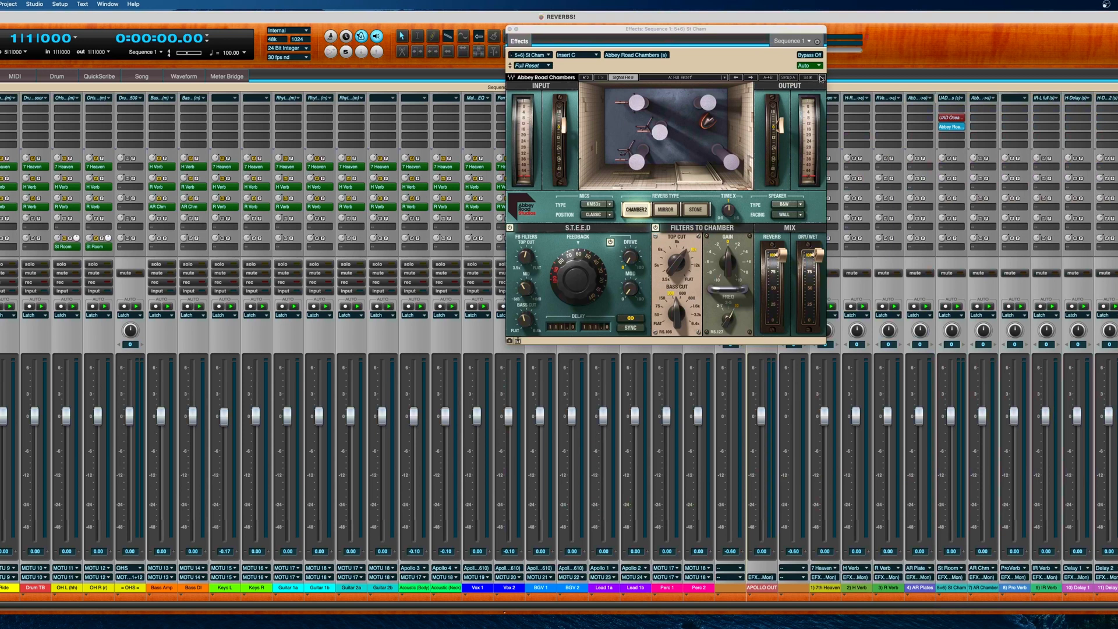
Step: Return the Abbey Road Chambers GUI size to 75% and move its window aside, clear of most mixer channels
click(821, 80)
click(838, 102)
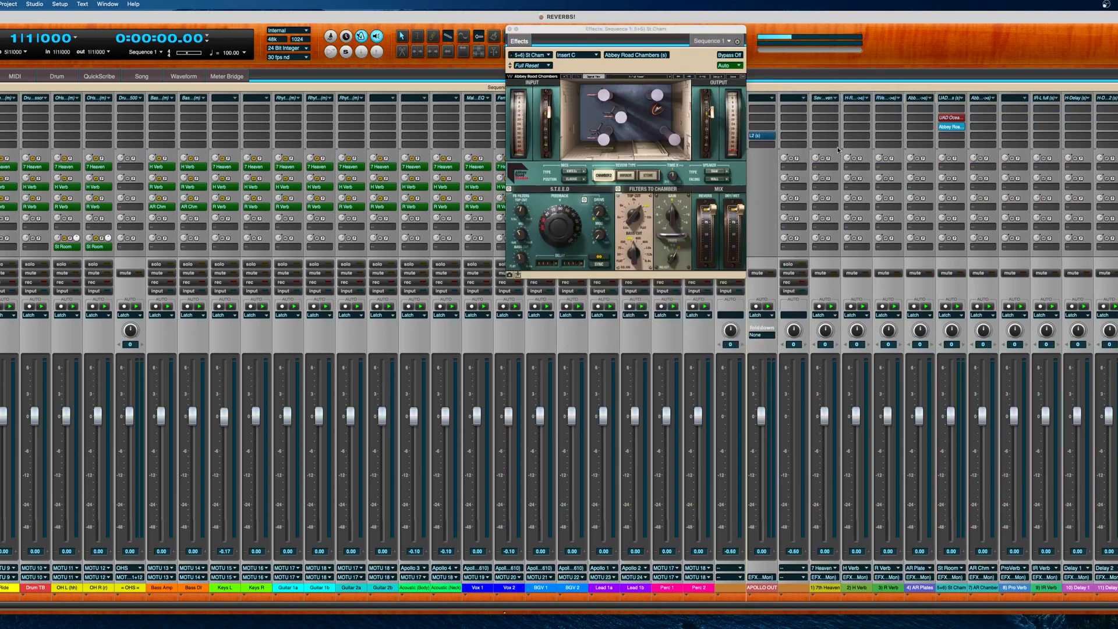
drag(685, 38, 1114, 116)
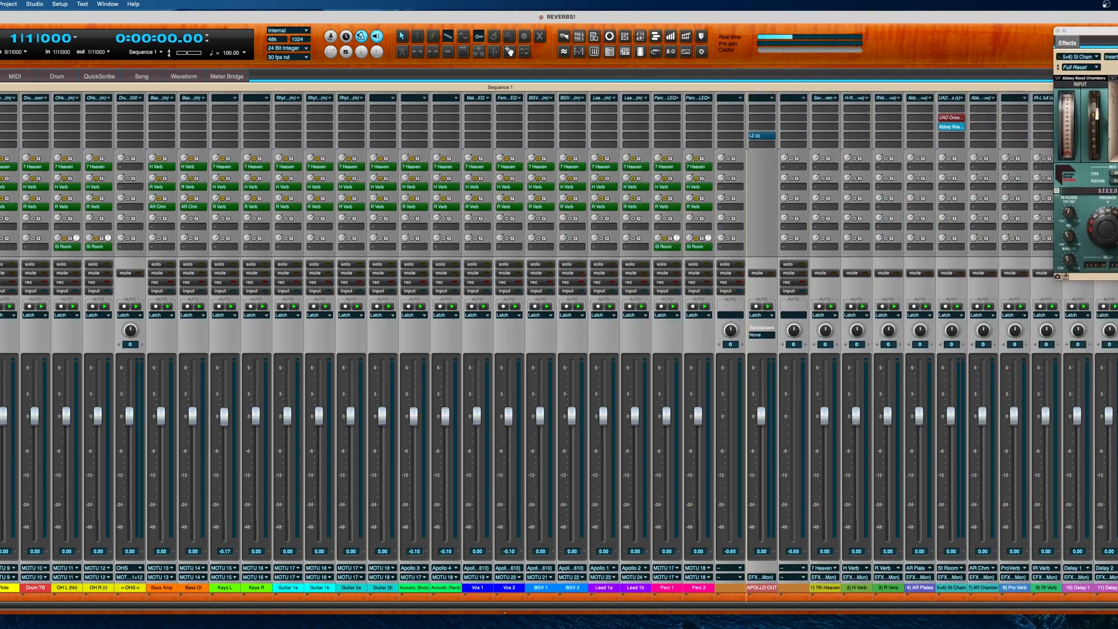